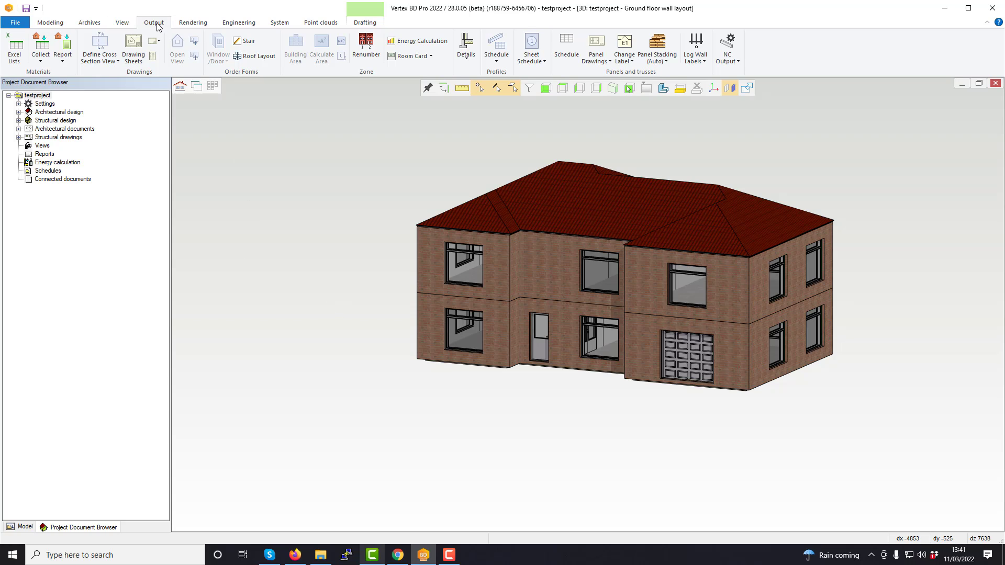
Create a new drawing sheet with the file name Testview2 and a Testview title
{"action": "left_click", "coordinate": [133, 49]}
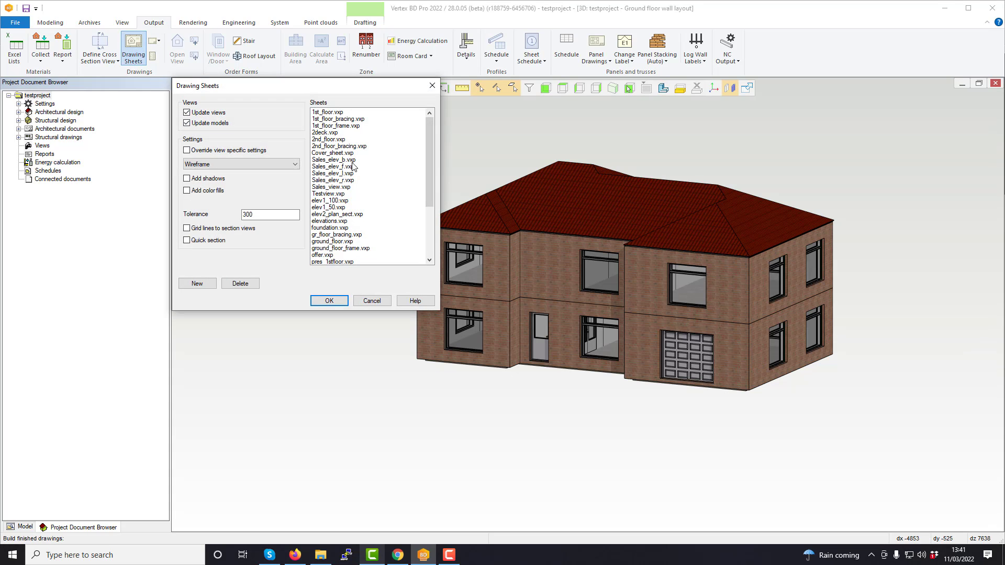
{"action": "left_click_drag", "start_coordinate": [320, 92], "coordinate": [341, 122]}
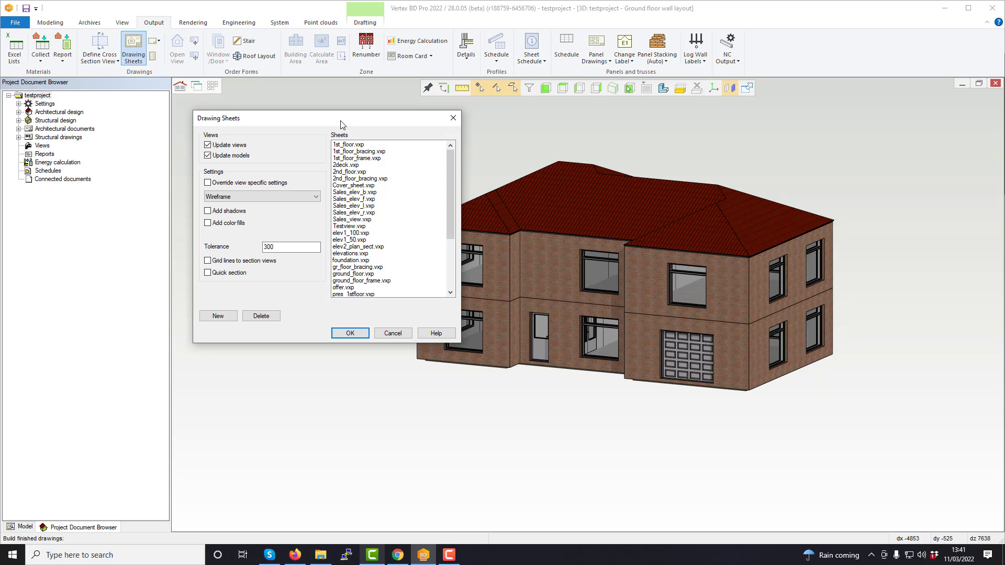
{"action": "left_click", "coordinate": [224, 318]}
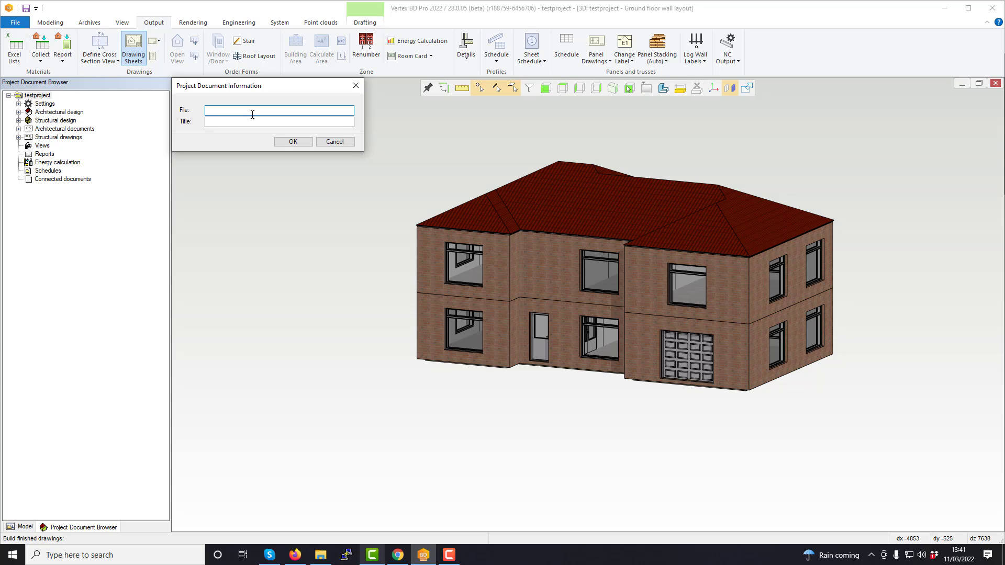
{"action": "type", "text": "Testview"}
{"action": "left_click", "coordinate": [254, 119]}
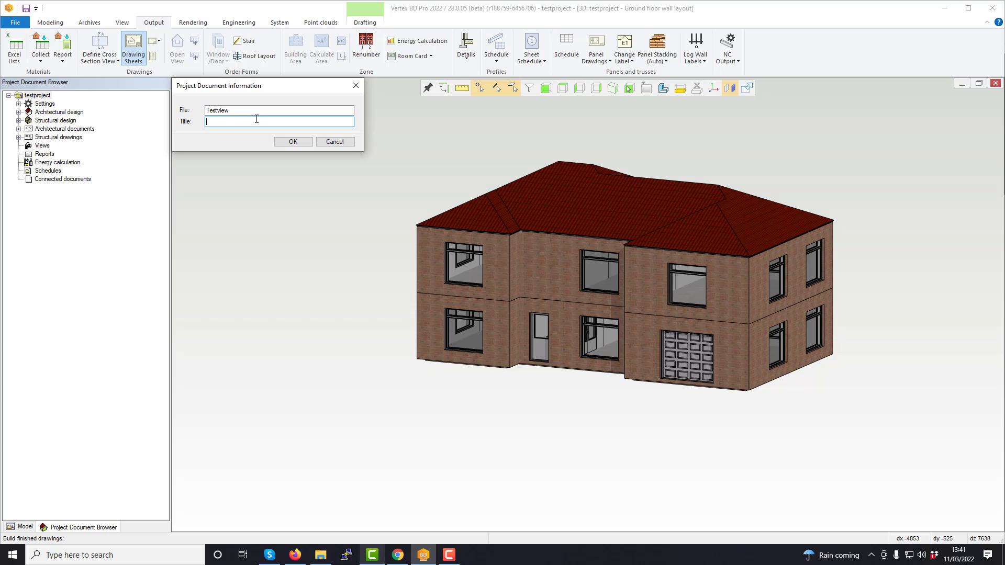
{"action": "type", "text": "Testview"}
{"action": "left_click", "coordinate": [247, 111]}
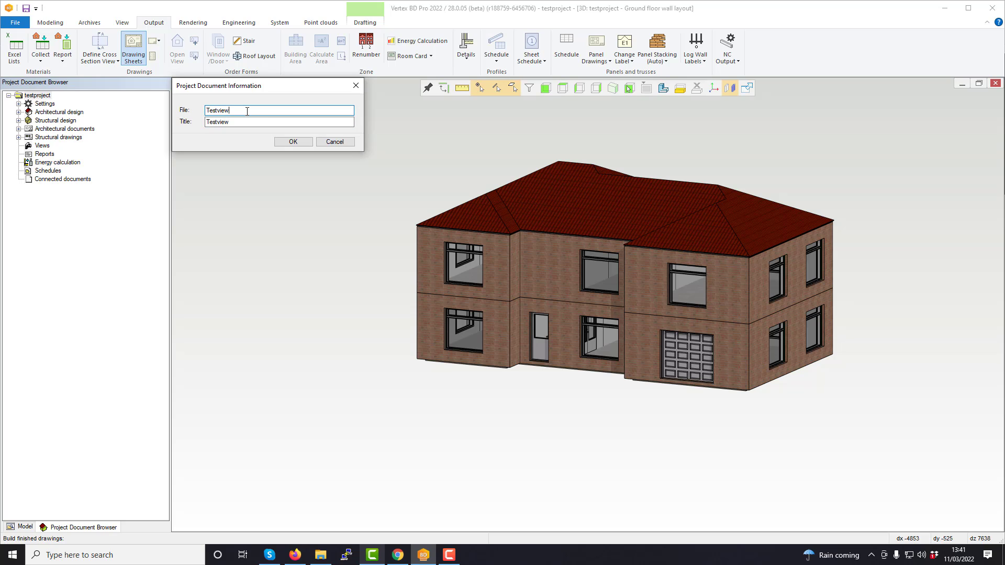
{"action": "left_click", "coordinate": [292, 142]}
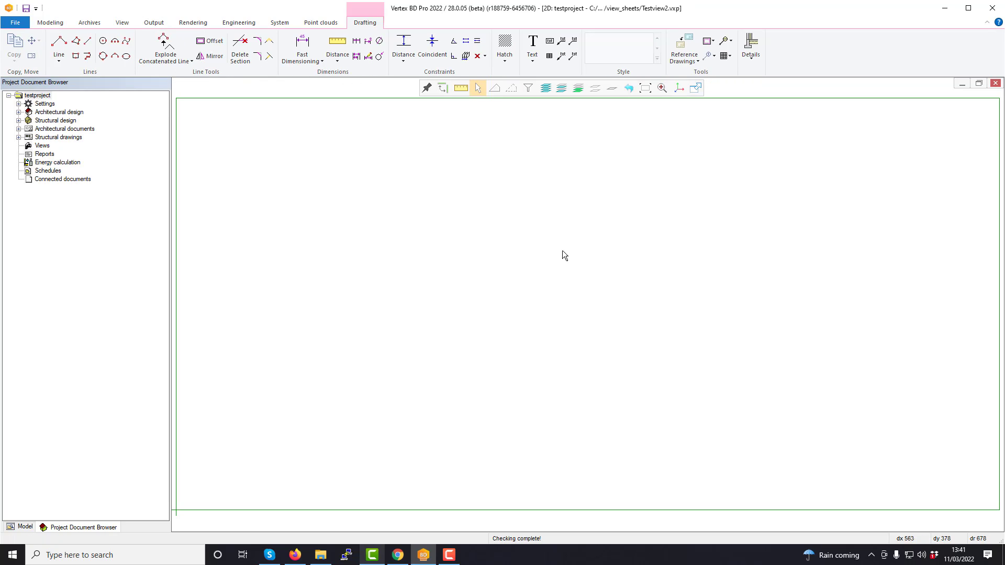
Start adding a drawing sheet and title block to the empty sheet, opening the sheet properties
{"action": "right_click", "coordinate": [549, 201]}
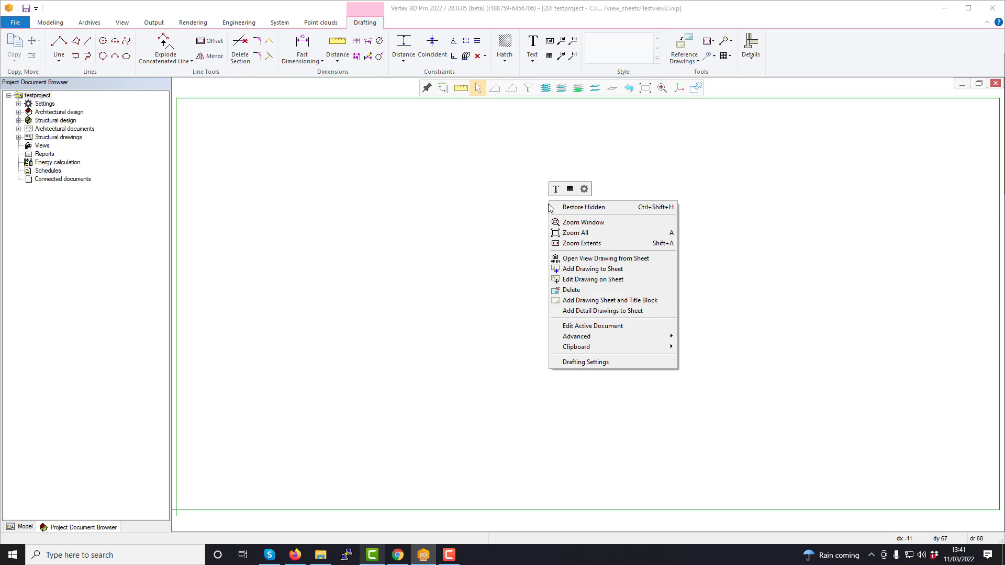
{"action": "left_click", "coordinate": [609, 301]}
{"action": "left_click_drag", "start_coordinate": [270, 93], "coordinate": [301, 136]}
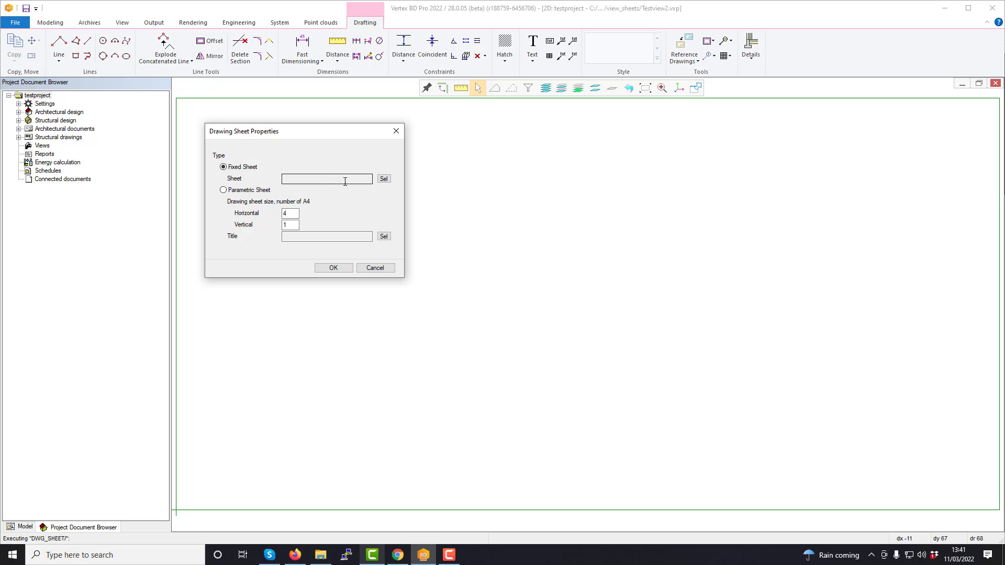
Review the available fixed sheet templates, parametric size settings and title blocks without choosing any
{"action": "left_click", "coordinate": [383, 179]}
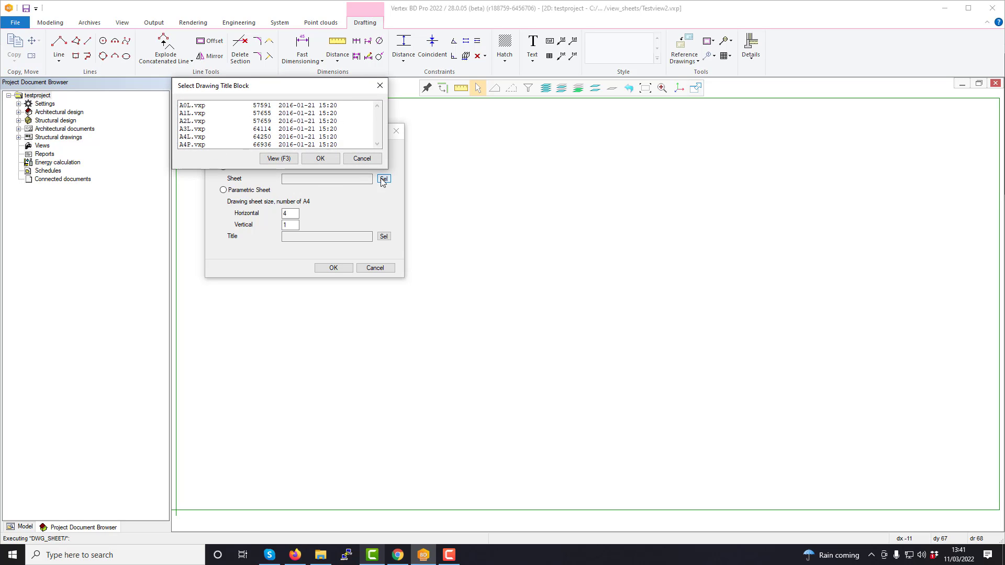
{"action": "left_click", "coordinate": [381, 88]}
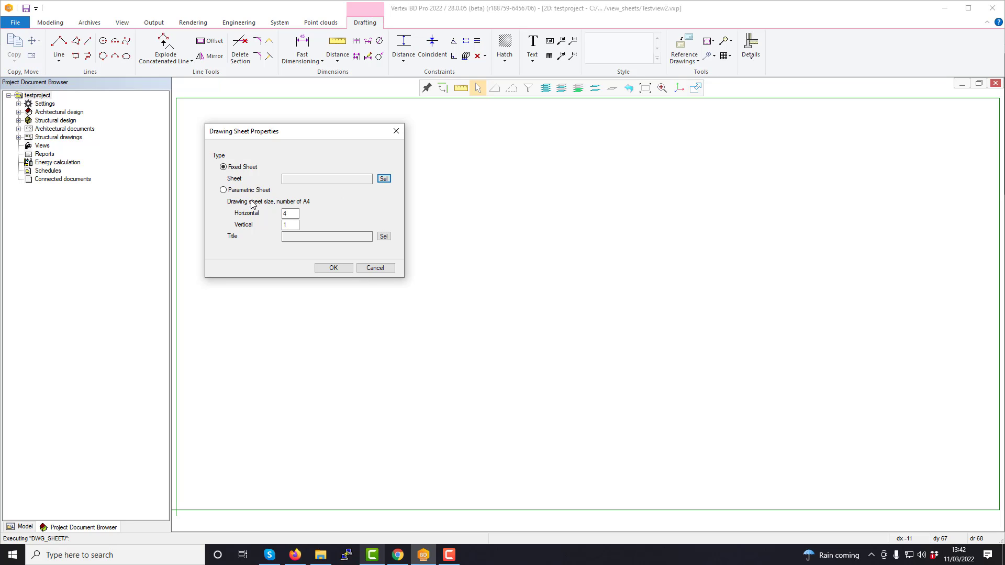
{"action": "left_click", "coordinate": [295, 214]}
{"action": "left_click", "coordinate": [297, 225]}
{"action": "left_click", "coordinate": [382, 236]}
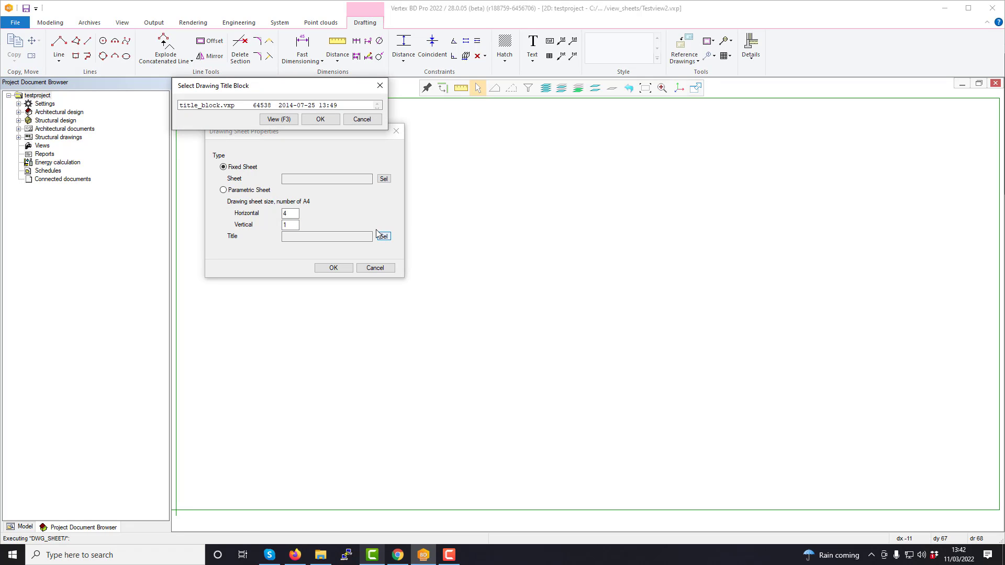
{"action": "left_click", "coordinate": [378, 86]}
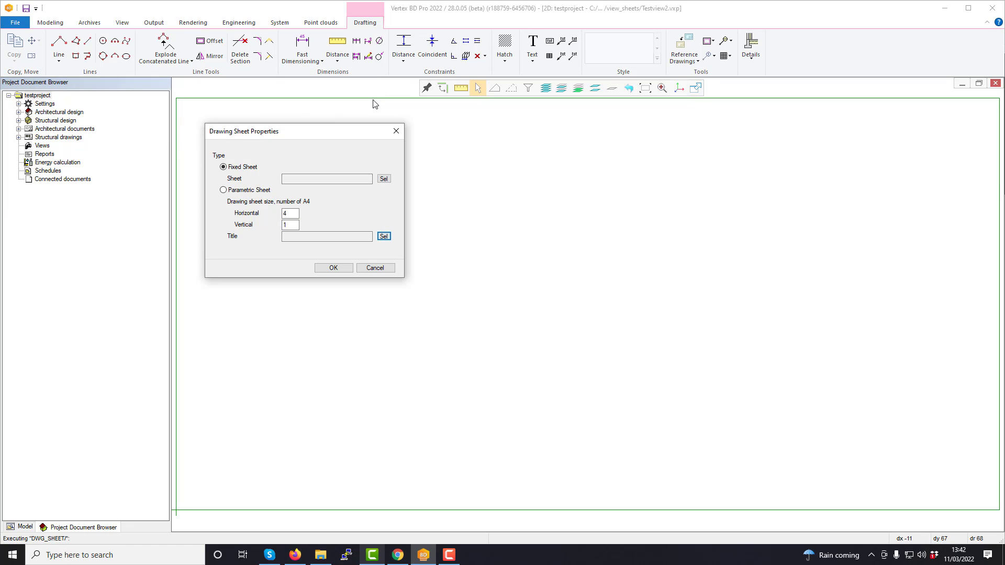
Choose the fixed sheet A1L.vxp and place it on the drawing area so its frame starts at the origin
{"action": "left_click", "coordinate": [382, 179]}
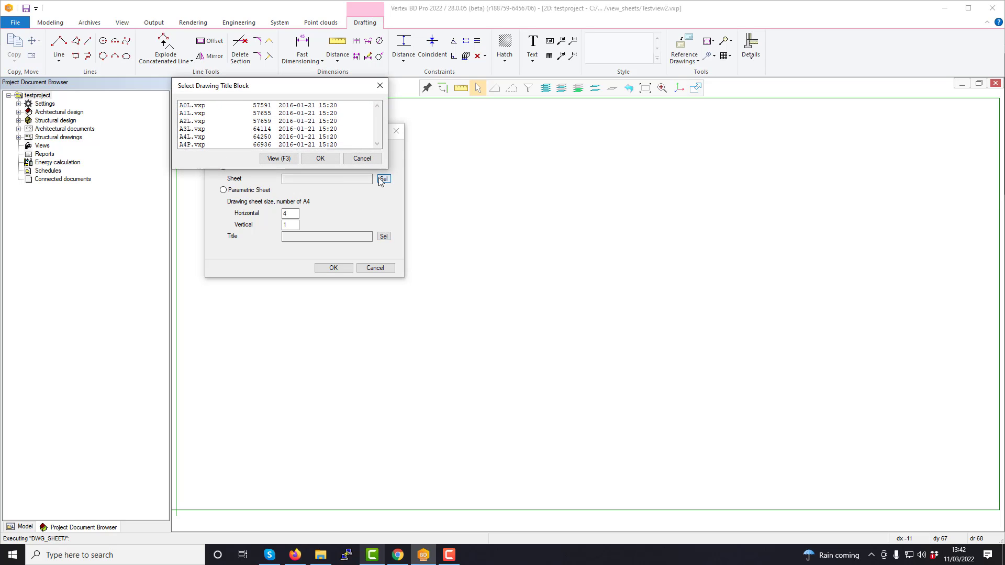
{"action": "double_click", "coordinate": [195, 114]}
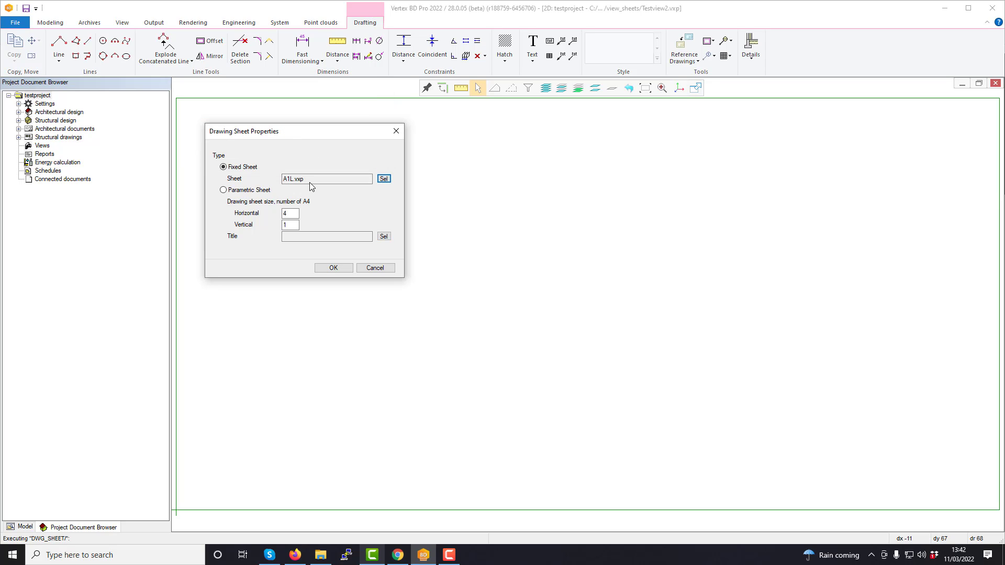
{"action": "left_click", "coordinate": [332, 268]}
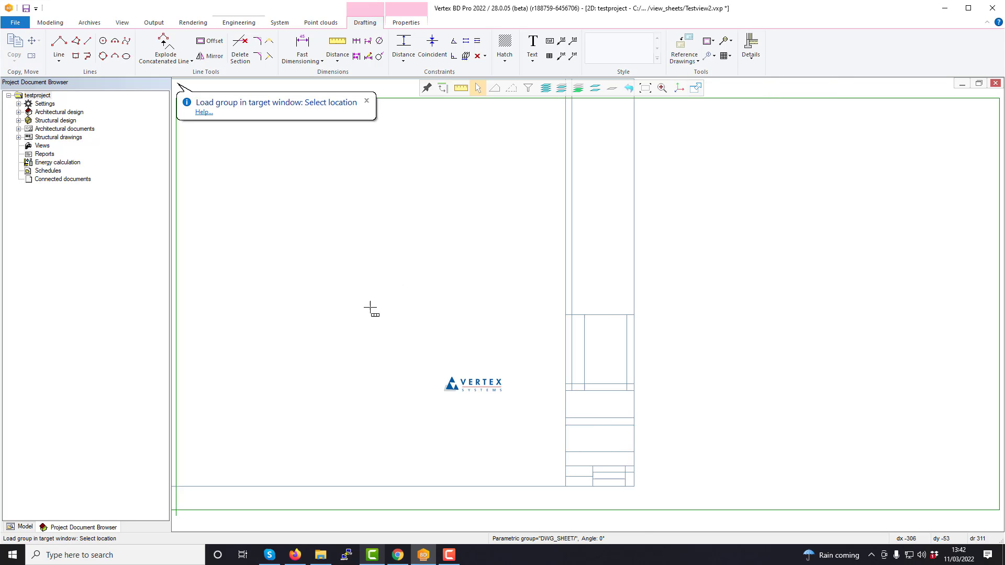
{"action": "scroll", "coordinate": [610, 363], "scroll_direction": "down", "scroll_amount": 5}
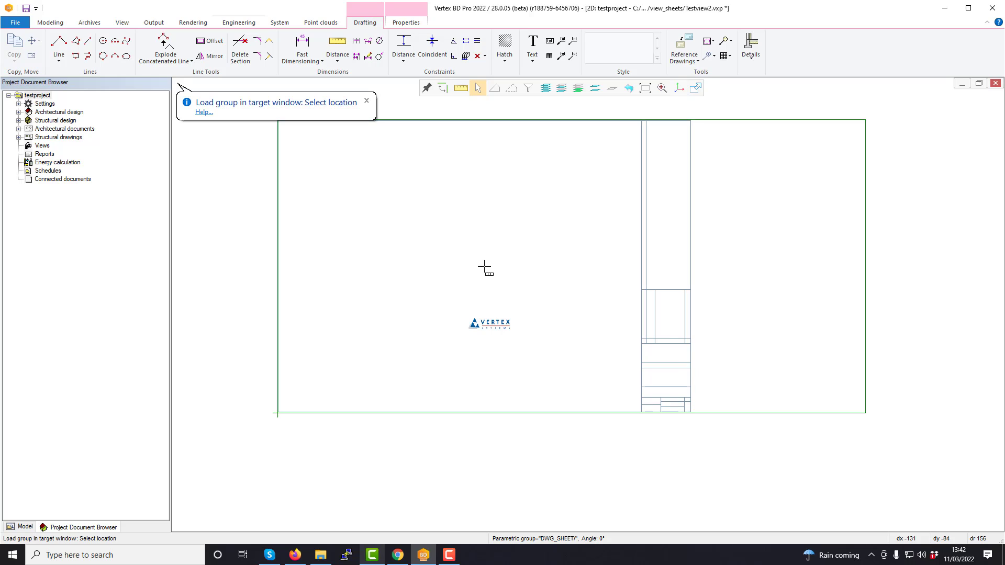
{"action": "left_click", "coordinate": [486, 267]}
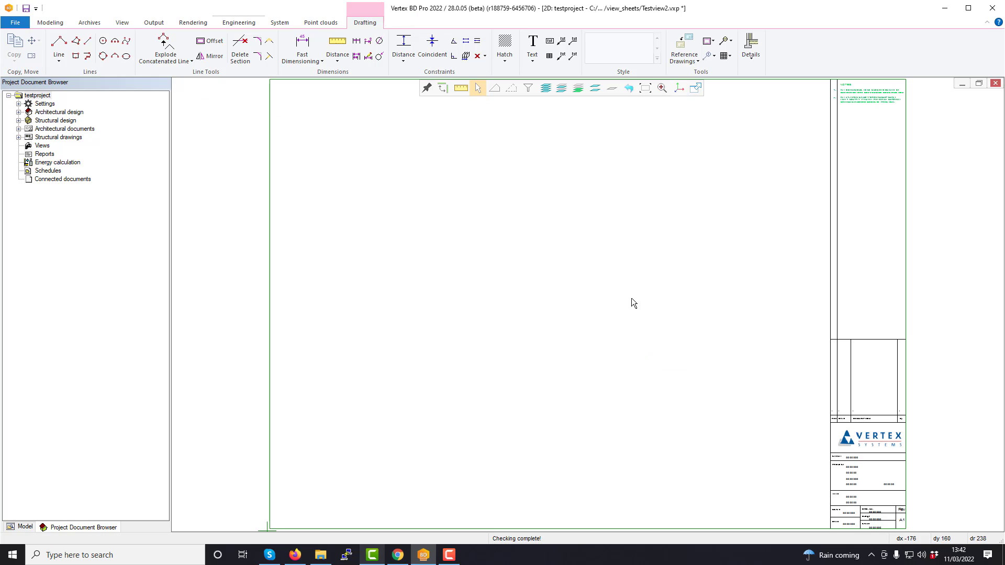
Minimise the drawing sheet and 3D model windows and maximise the 2D ground floor wall layout
{"action": "left_click", "coordinate": [963, 85]}
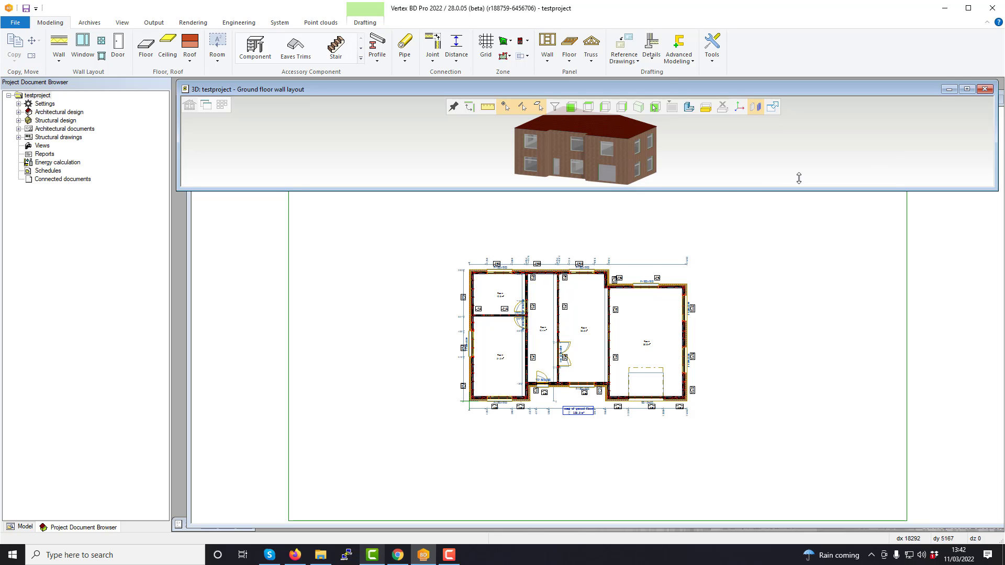
{"action": "left_click", "coordinate": [948, 90]}
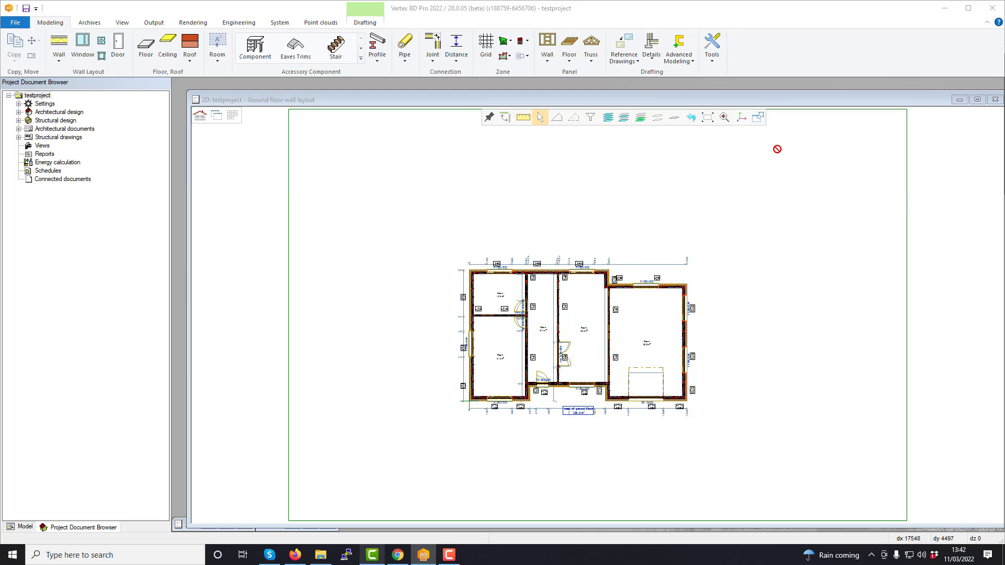
{"action": "left_click", "coordinate": [976, 99]}
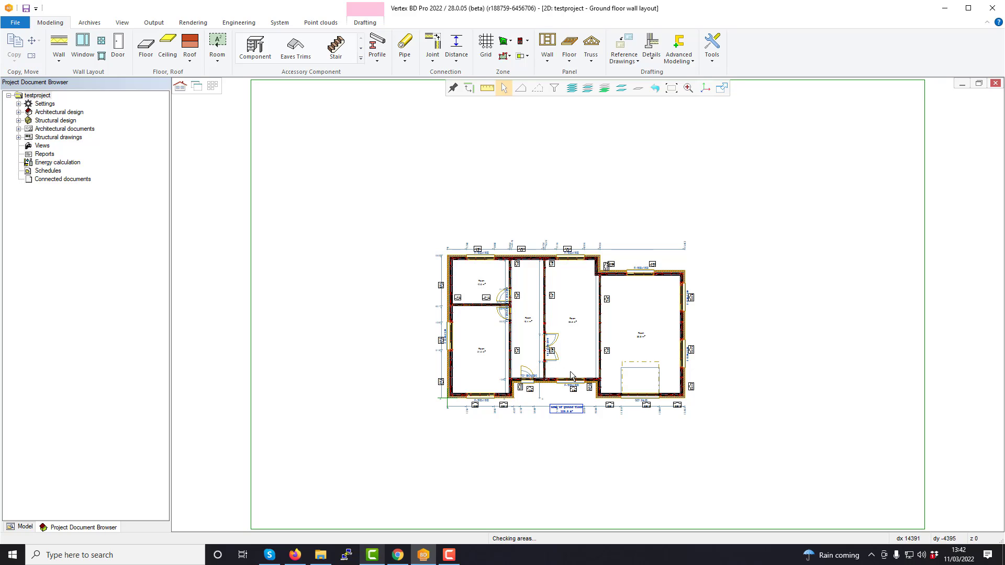
{"action": "scroll", "coordinate": [571, 340], "scroll_direction": "up", "scroll_amount": 2}
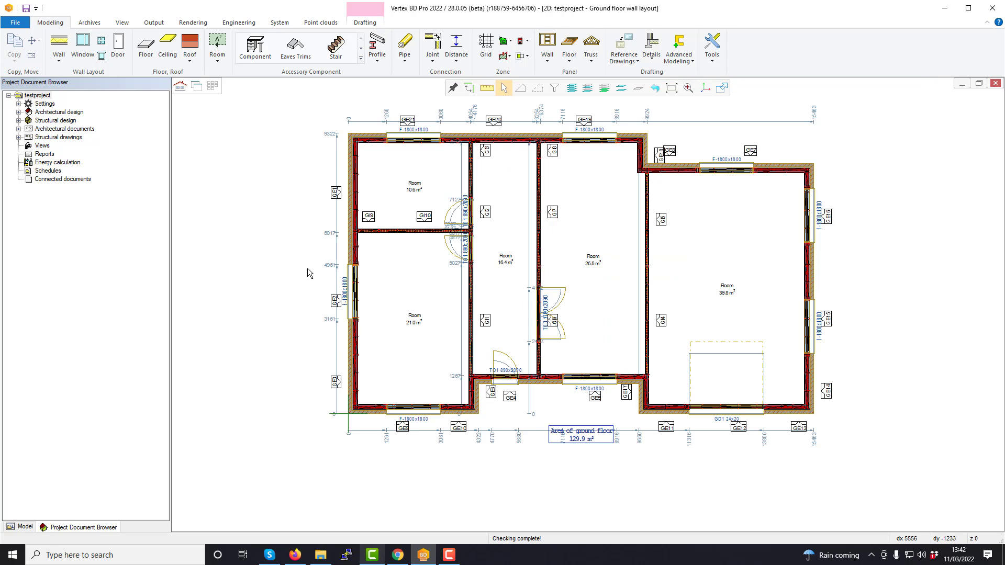
Define a cross-section line along the partition between the 16.4 m² and 26.5 m² rooms, from the front wall to the rear wall
{"action": "left_click", "coordinate": [152, 23]}
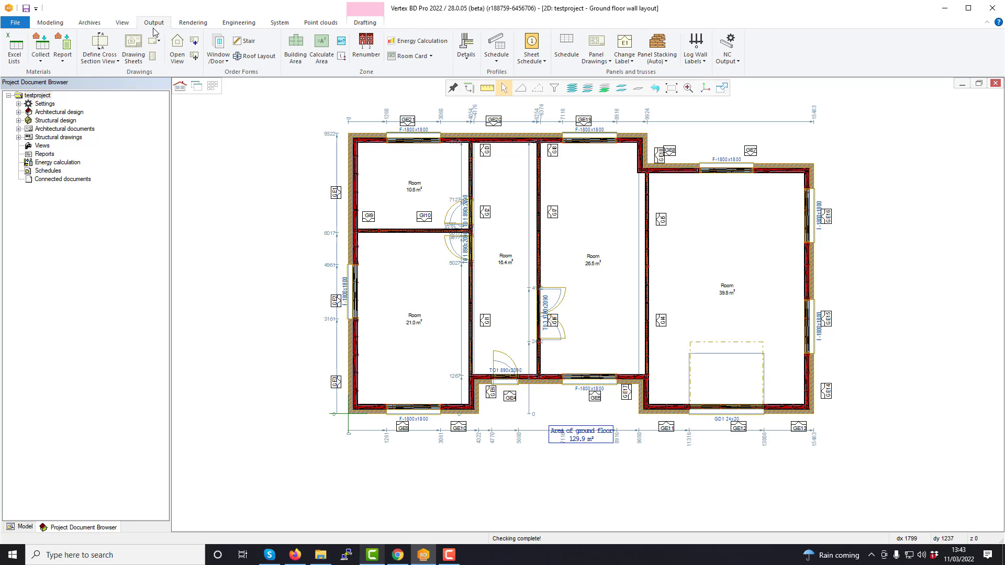
{"action": "left_click", "coordinate": [100, 46]}
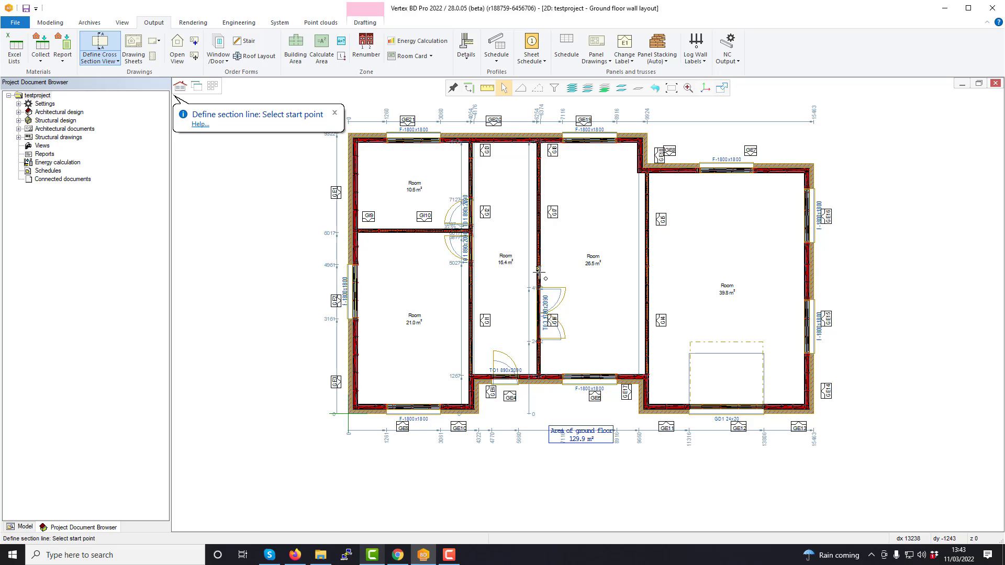
{"action": "left_click", "coordinate": [540, 385]}
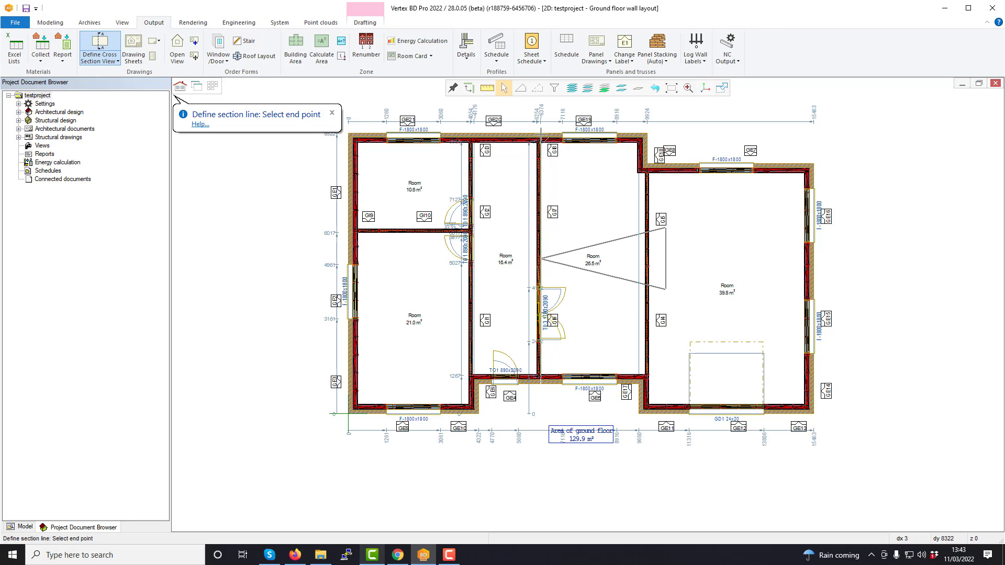
{"action": "left_click", "coordinate": [541, 137]}
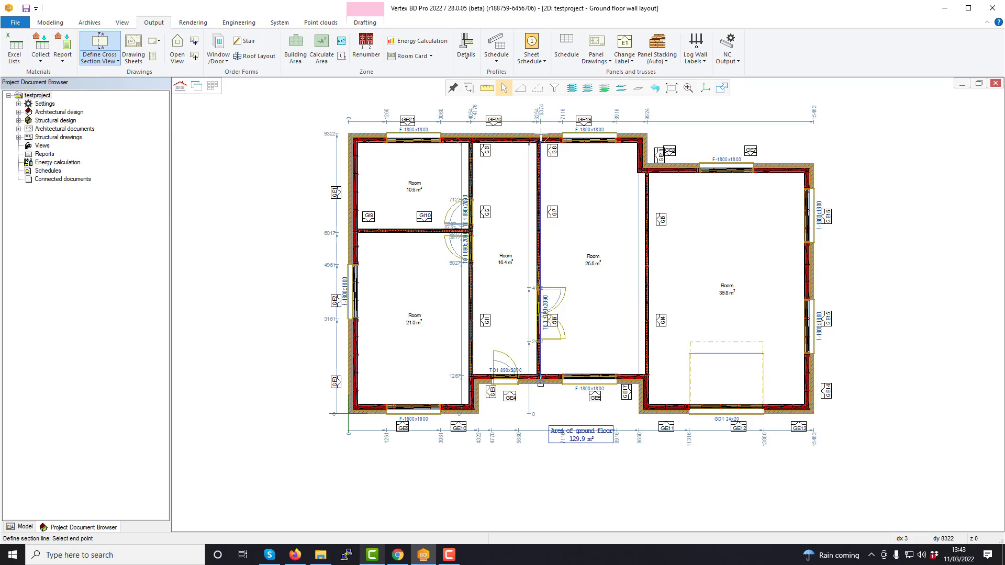
{"action": "right_click", "coordinate": [579, 178]}
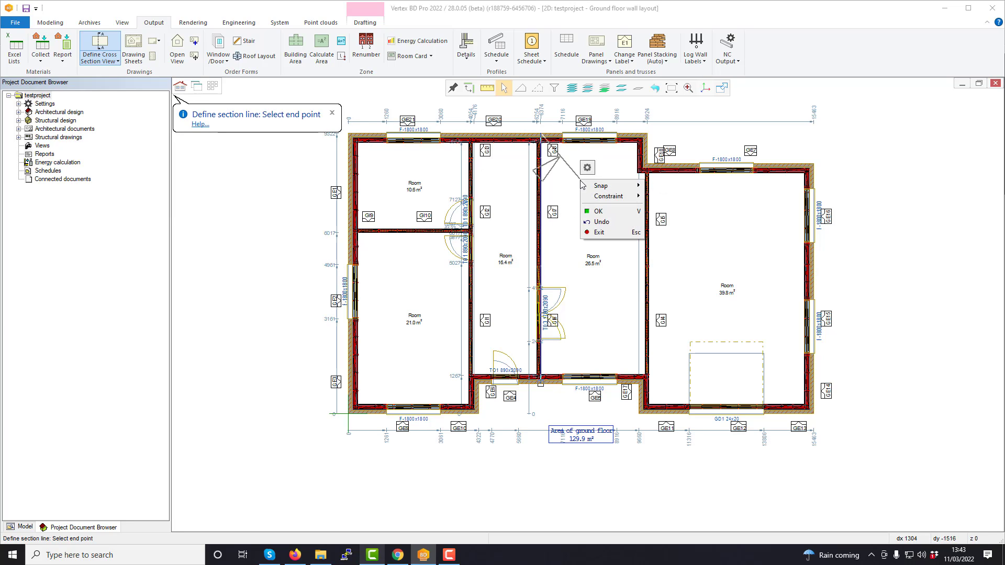
{"action": "left_click", "coordinate": [596, 212]}
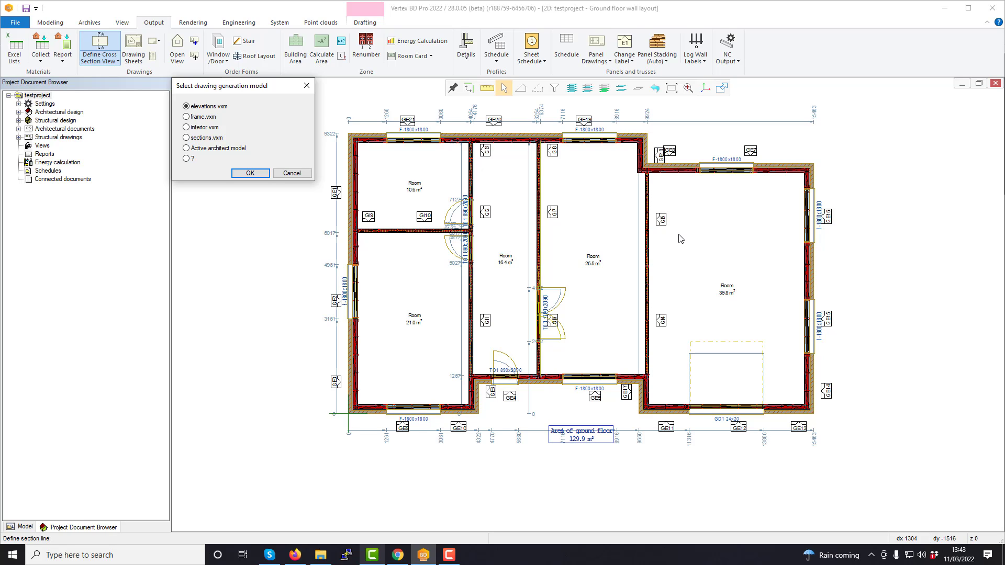
Use frame.vxm as the section's drawing generation model and set the section depth to 1000
{"action": "left_click_drag", "start_coordinate": [258, 87], "coordinate": [273, 136]}
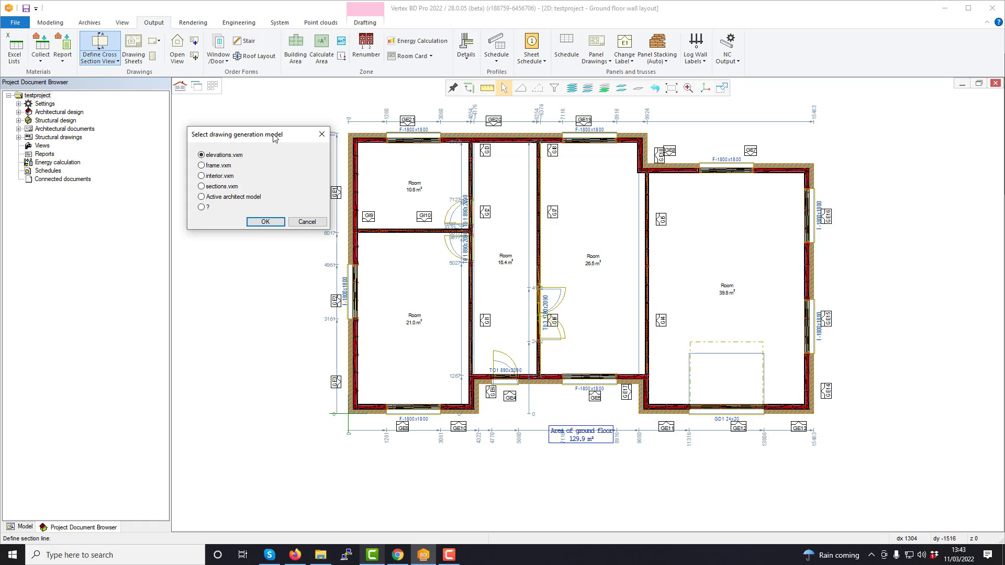
{"action": "left_click", "coordinate": [231, 167]}
{"action": "left_click", "coordinate": [266, 222]}
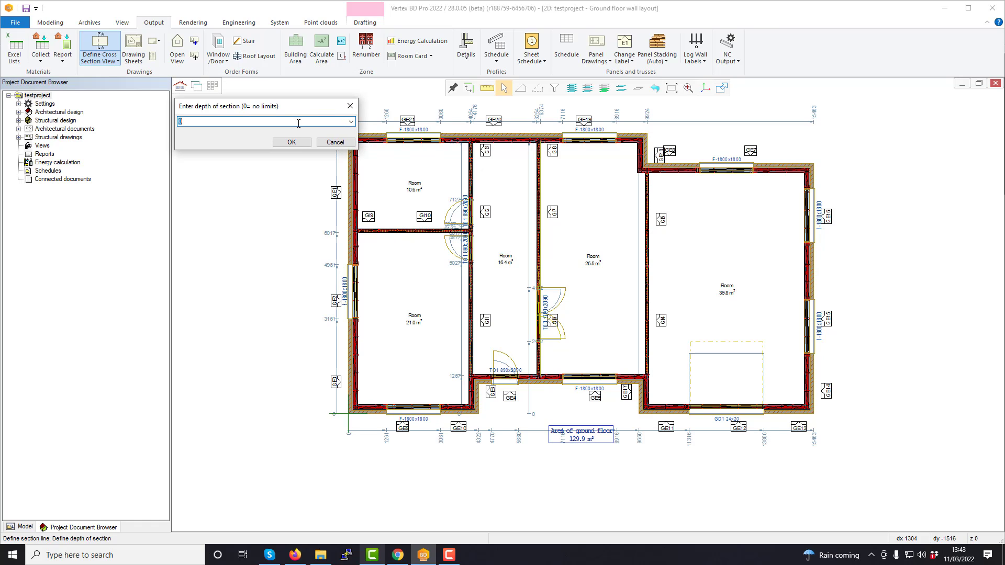
{"action": "type", "text": "1000"}
{"action": "left_click", "coordinate": [294, 142]}
Give the section the label testview2 and the name testview2, and finish the section definition
{"action": "left_click_drag", "start_coordinate": [269, 86], "coordinate": [281, 153]}
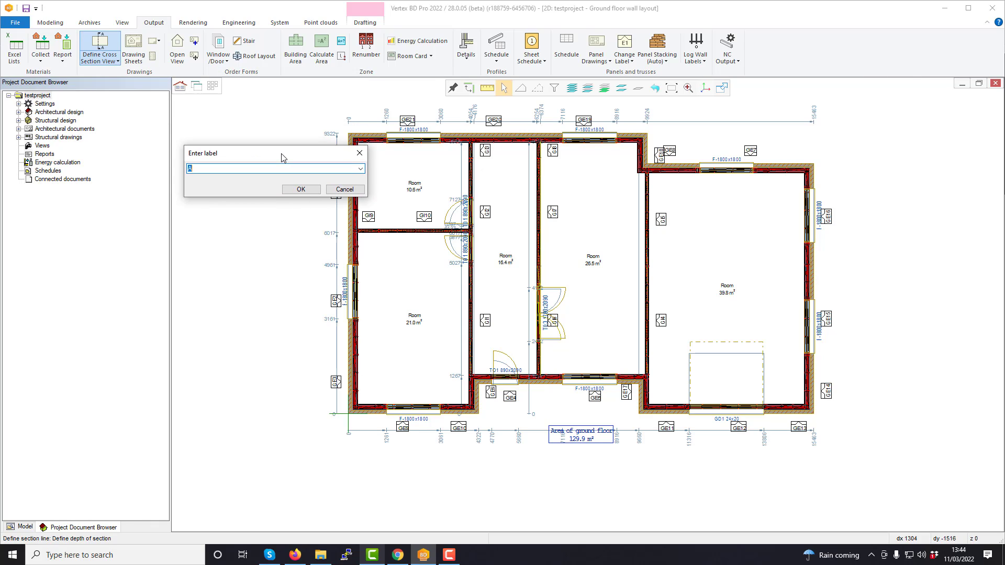
{"action": "type", "text": "testview2"}
{"action": "key", "text": "Return"}
{"action": "type", "text": "tes"}
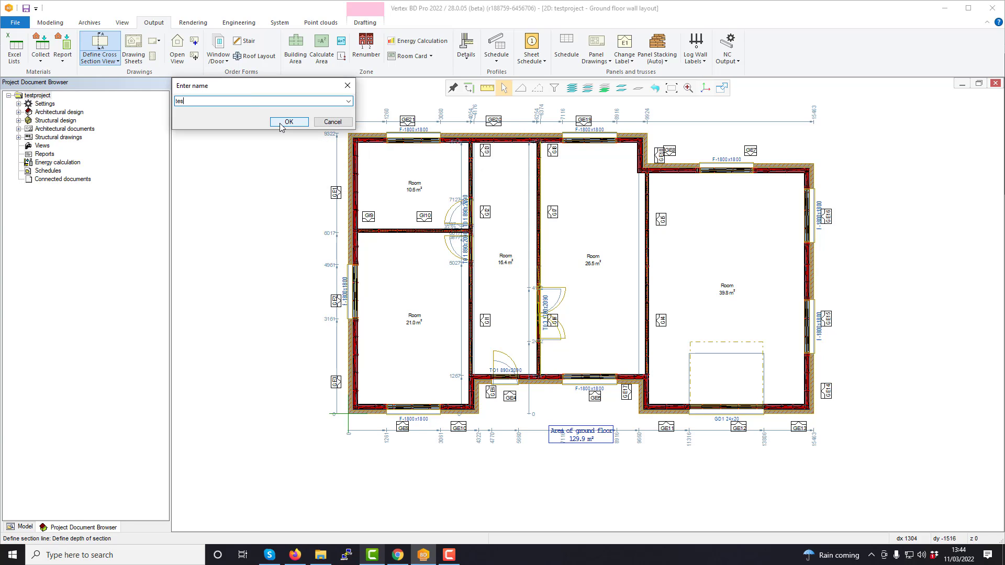
{"action": "type", "text": "tview2"}
{"action": "left_click", "coordinate": [289, 122]}
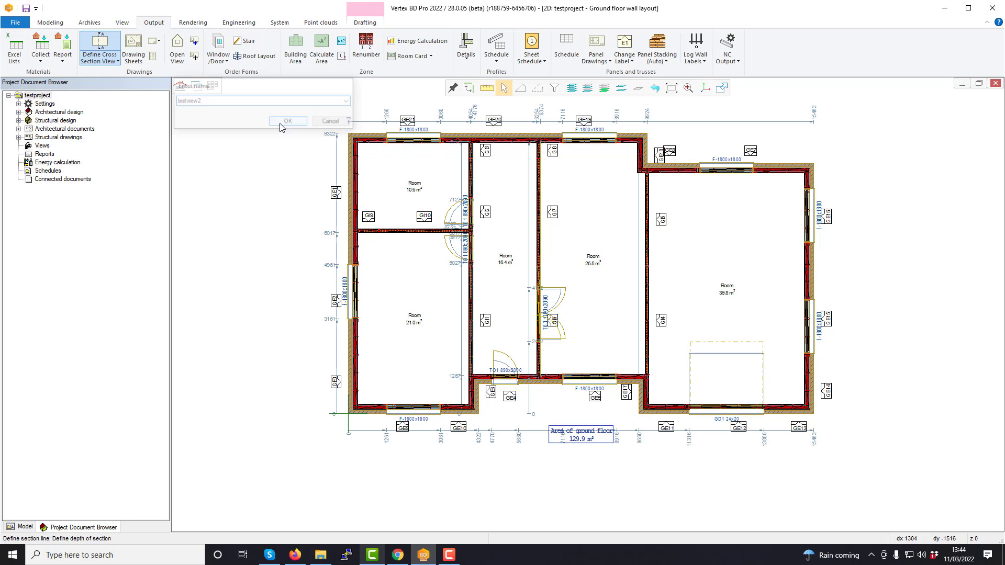
{"action": "right_click", "coordinate": [361, 260]}
{"action": "left_click", "coordinate": [387, 315]}
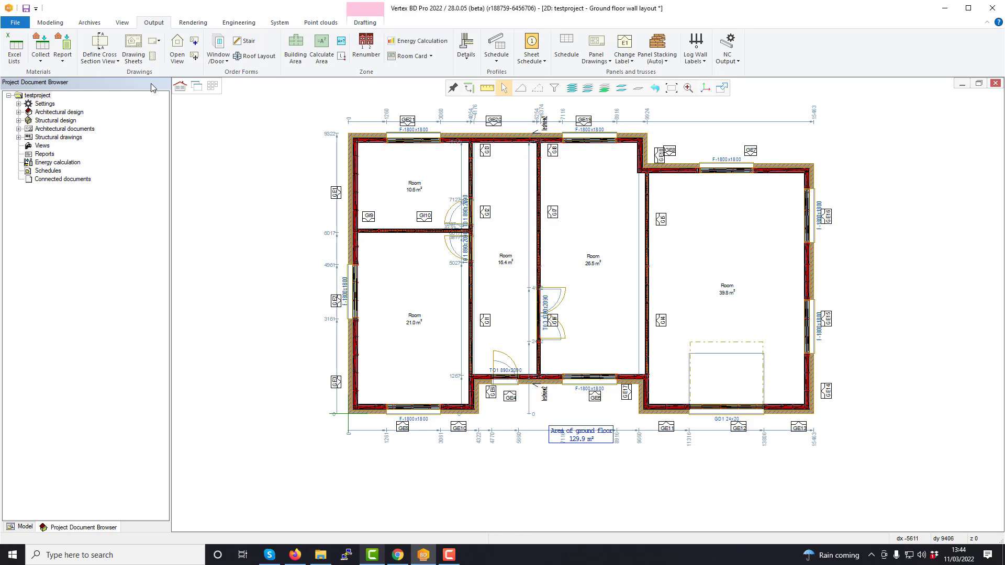
Update the testview2 section view together with its model, using the Drafting opening style
{"action": "left_click", "coordinate": [158, 43]}
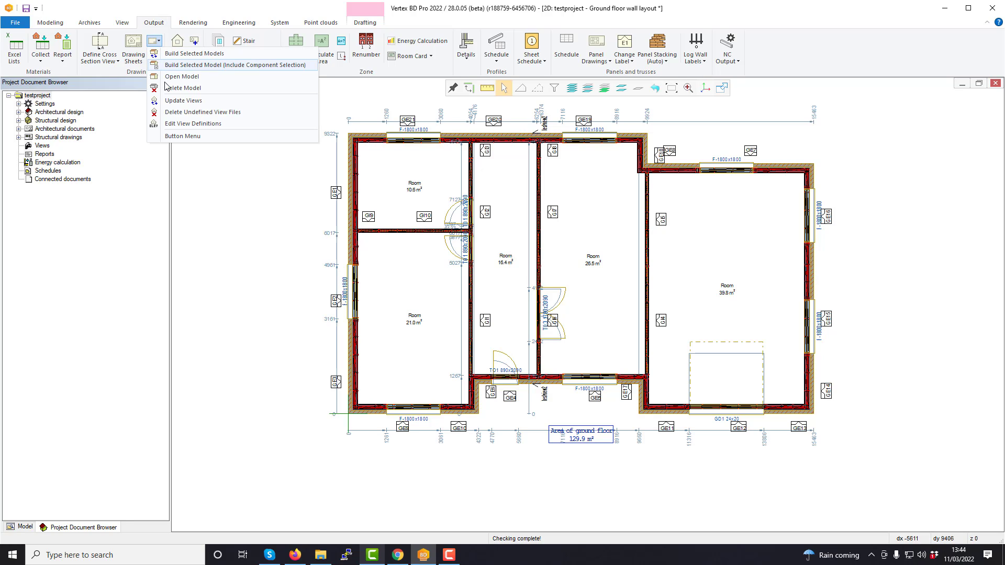
{"action": "left_click", "coordinate": [187, 101]}
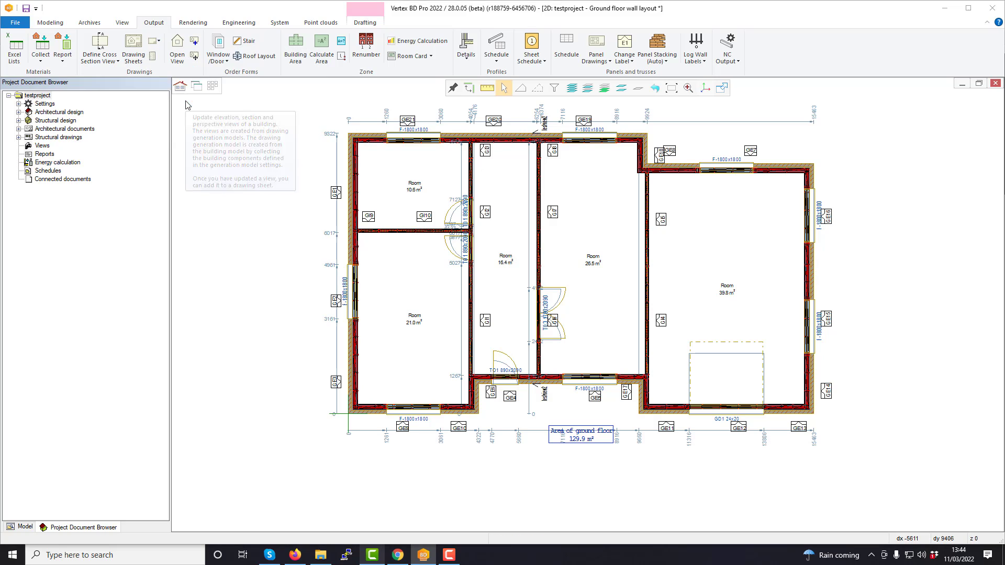
{"action": "mouse_move", "coordinate": [295, 88]}
{"action": "left_mouse_down"}
{"action": "mouse_move", "coordinate": [381, 122]}
{"action": "mouse_move", "coordinate": [309, 118]}
{"action": "left_mouse_up"}
{"action": "left_click", "coordinate": [427, 147]}
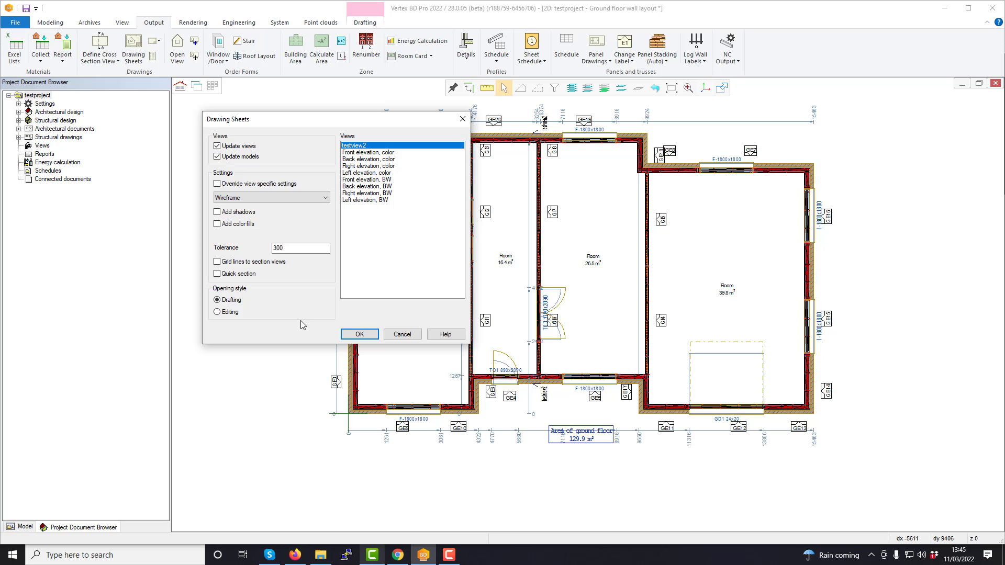
{"action": "left_click", "coordinate": [366, 336]}
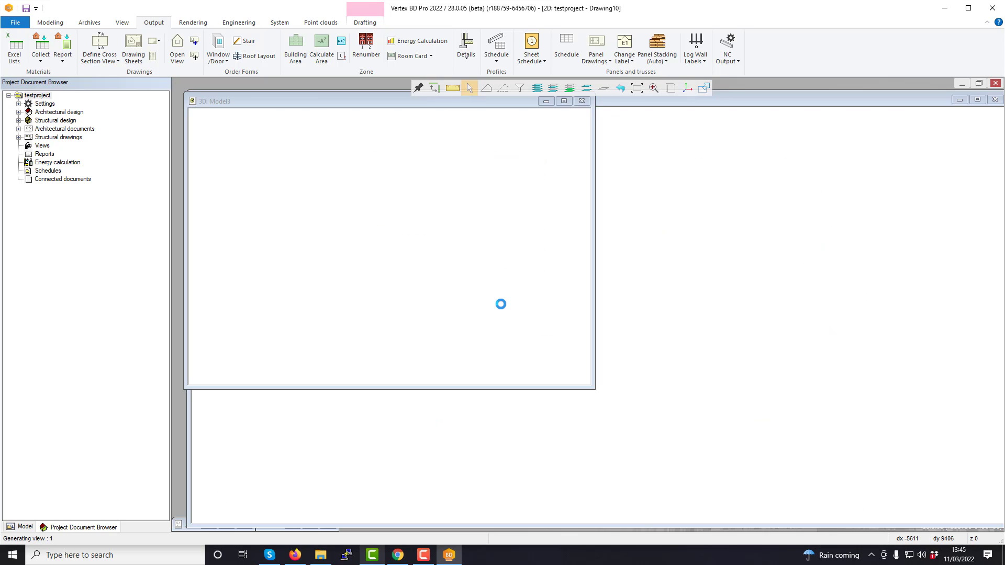
{"action": "scroll", "coordinate": [680, 312], "scroll_direction": "down", "scroll_amount": 1}
{"action": "scroll", "coordinate": [680, 312], "scroll_direction": "up", "scroll_amount": 1}
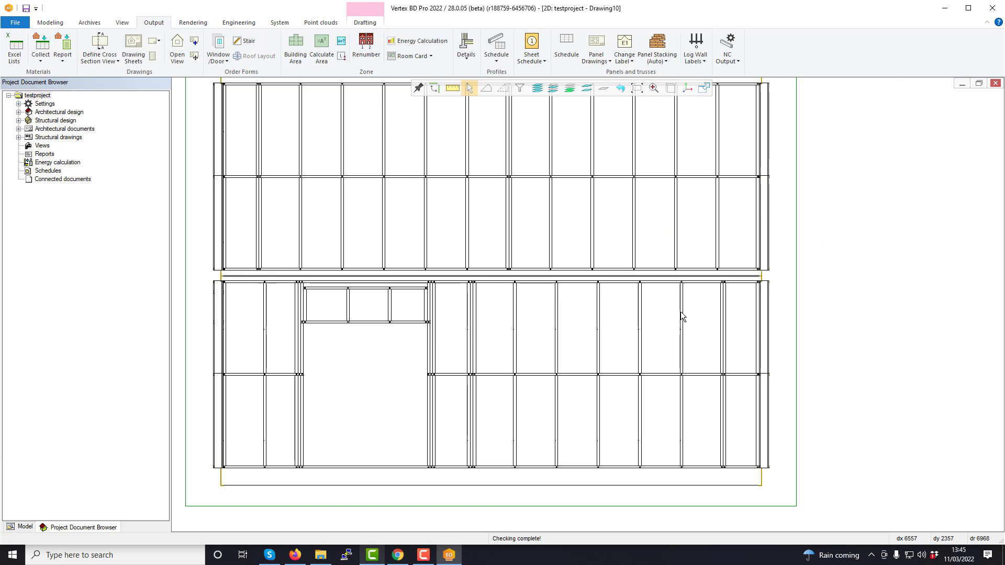
{"action": "scroll", "coordinate": [680, 312], "scroll_direction": "down", "scroll_amount": 1}
{"action": "right_click", "coordinate": [587, 290]}
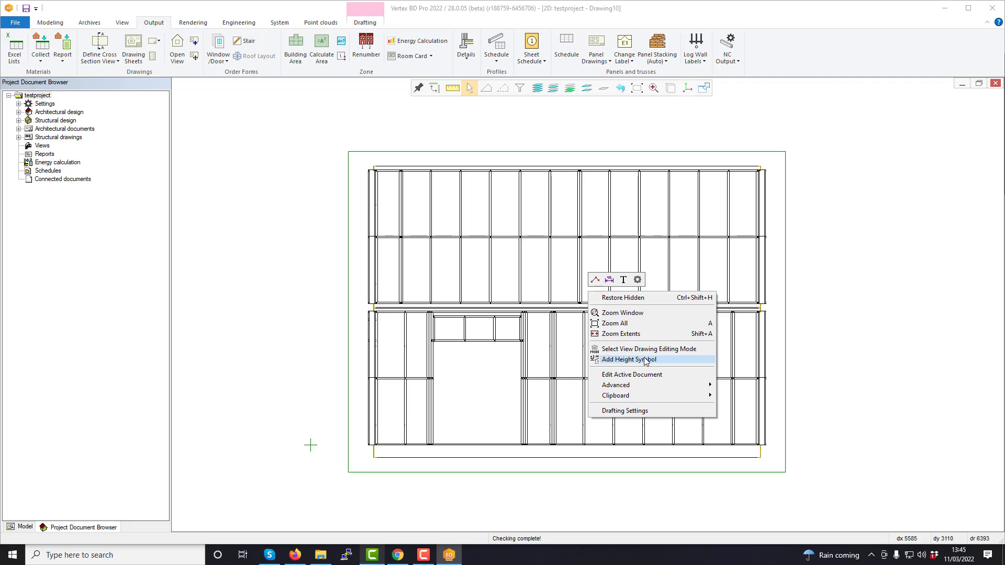
{"action": "left_click", "coordinate": [628, 359]}
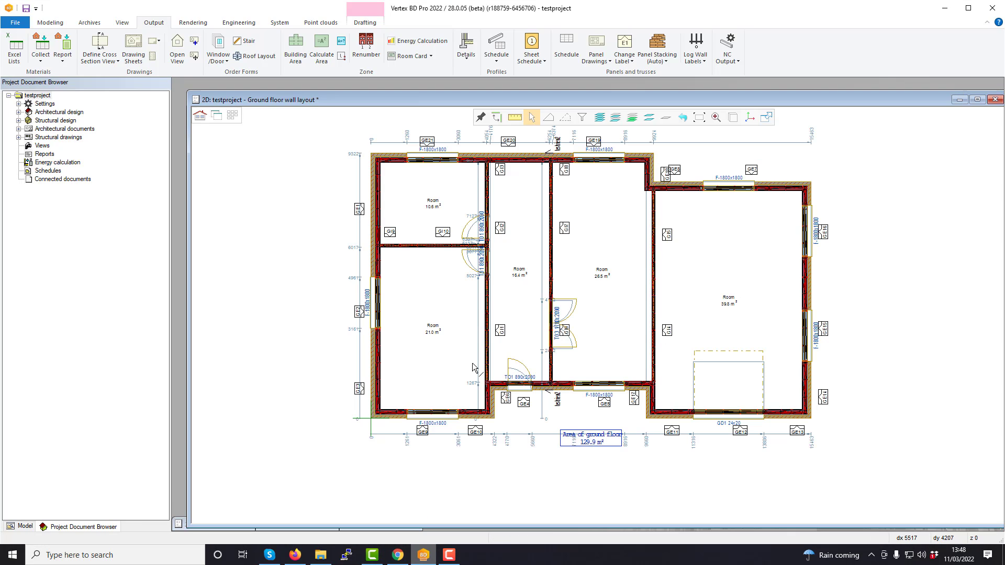
Restore the minimised Testview2 drawing sheet and choose the testview2 section view as the drawing to add to it
{"action": "left_click_drag", "start_coordinate": [914, 98], "coordinate": [903, 80]}
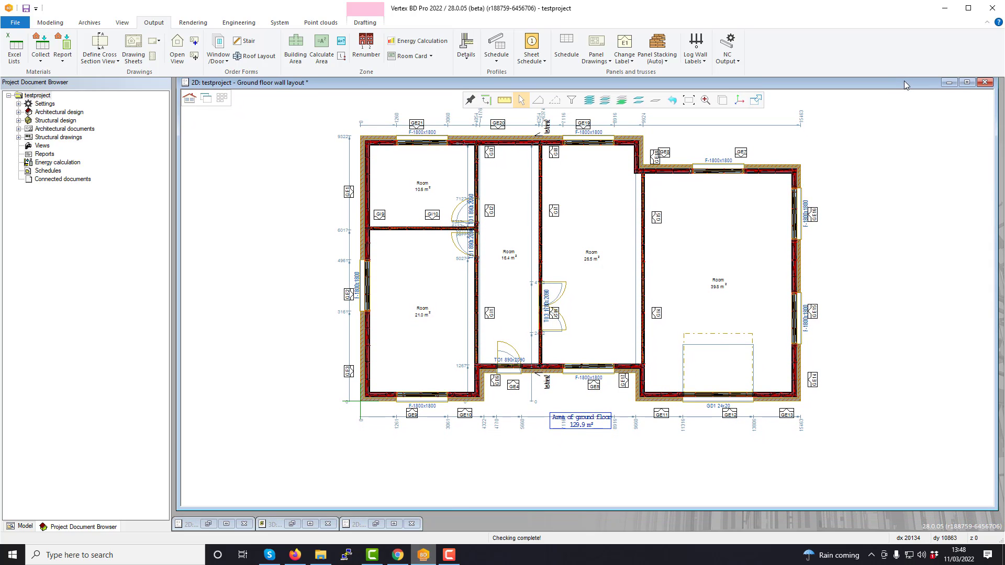
{"action": "left_click", "coordinate": [213, 524]}
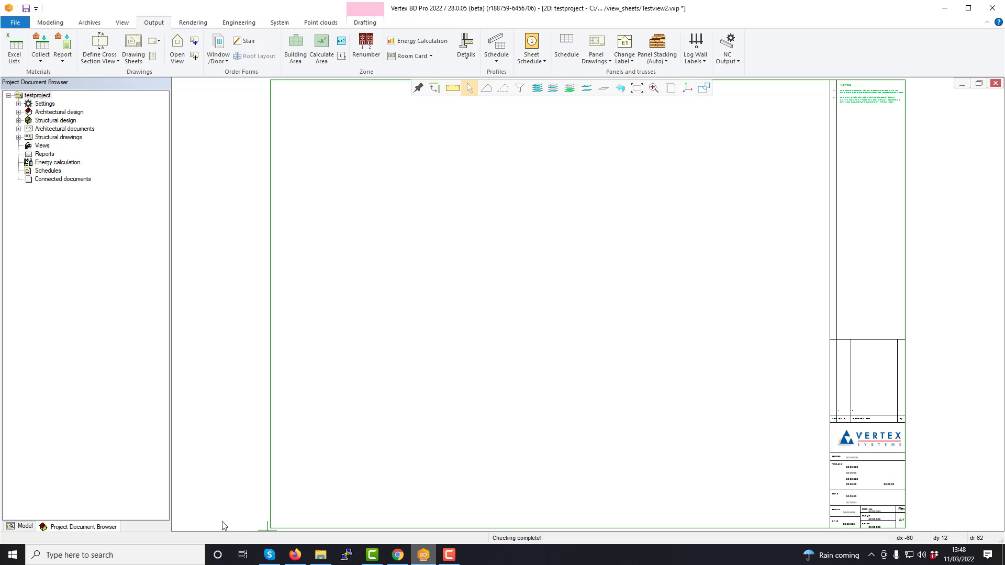
{"action": "right_click", "coordinate": [405, 197]}
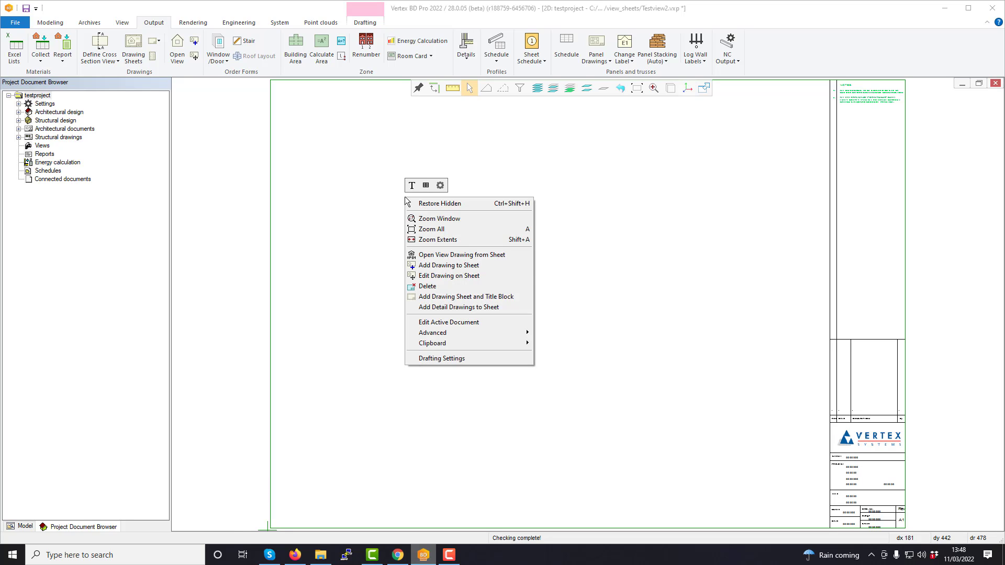
{"action": "left_click", "coordinate": [482, 266]}
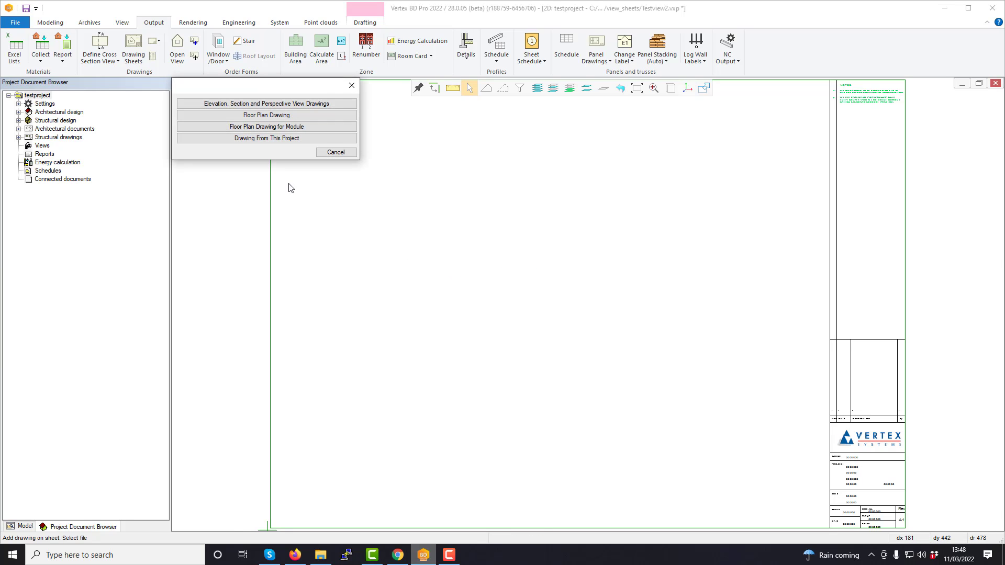
{"action": "left_click", "coordinate": [232, 108]}
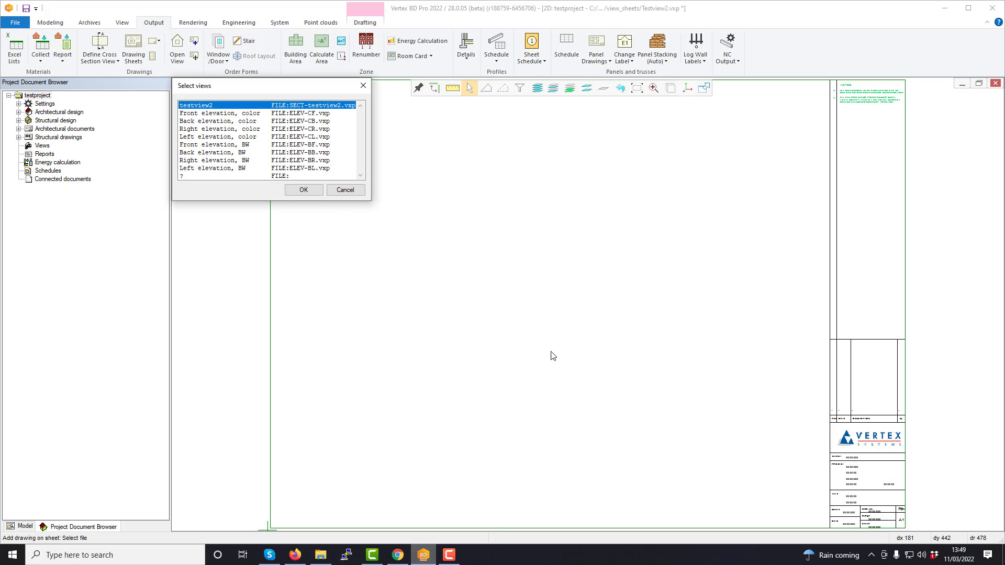
{"action": "left_click", "coordinate": [305, 191]}
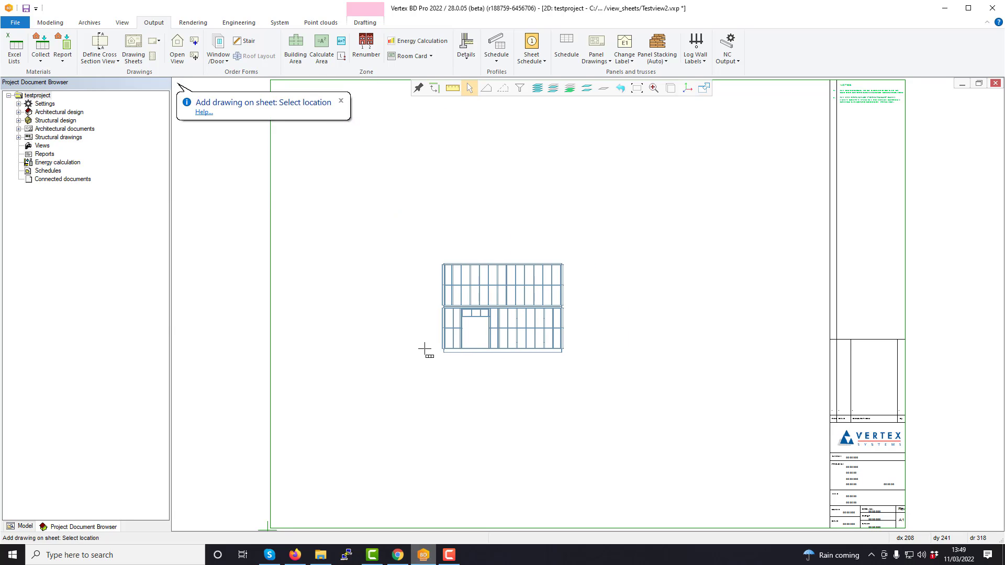
Place the frame section on the A1 sheet at 1:20 scale, centred in the area beside the title block, and end the placement
{"action": "scroll", "coordinate": [424, 349], "scroll_direction": "down", "scroll_amount": 2}
{"action": "right_click", "coordinate": [599, 323]}
{"action": "mouse_move", "coordinate": [625, 338]}
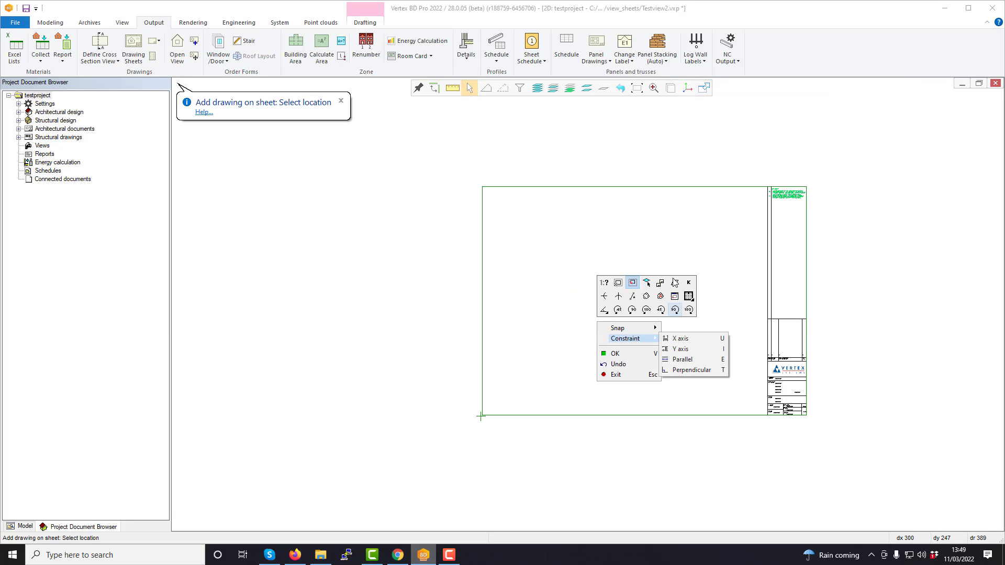
{"action": "left_click", "coordinate": [527, 370]}
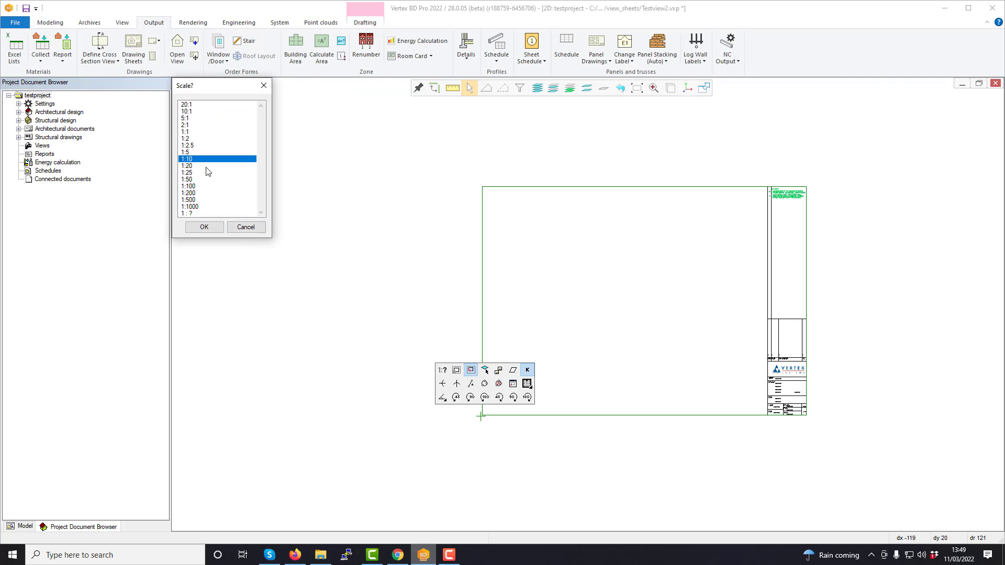
{"action": "double_click", "coordinate": [208, 172]}
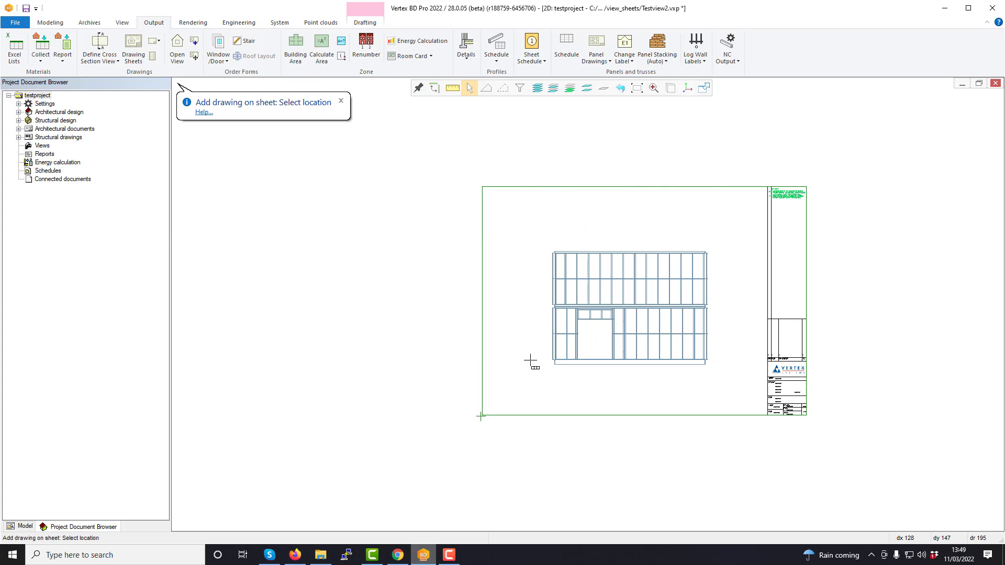
{"action": "scroll", "coordinate": [659, 371], "scroll_direction": "up", "scroll_amount": 2}
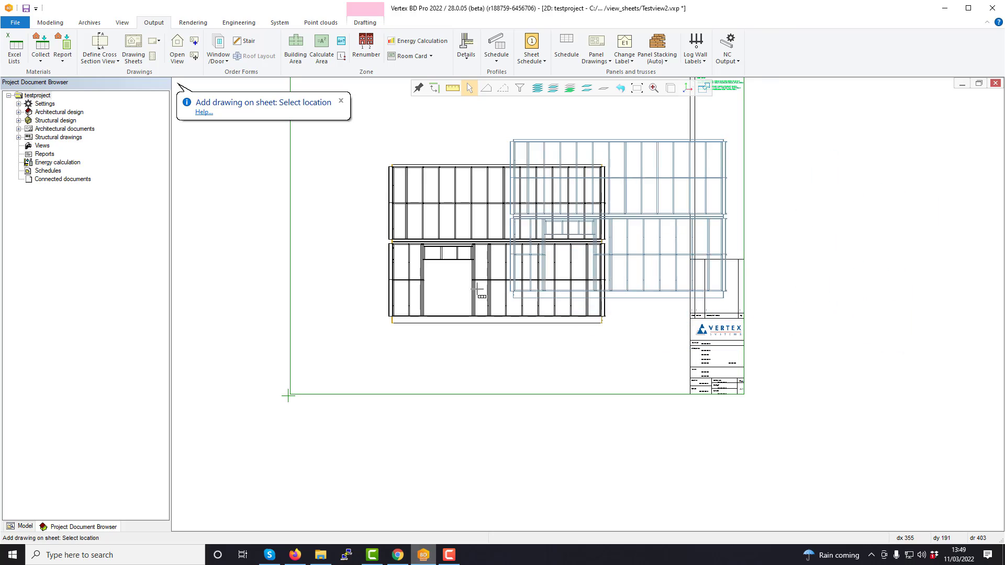
{"action": "scroll", "coordinate": [413, 228], "scroll_direction": "up", "scroll_amount": 1}
{"action": "scroll", "coordinate": [577, 272], "scroll_direction": "down", "scroll_amount": 2}
{"action": "right_click", "coordinate": [660, 328]}
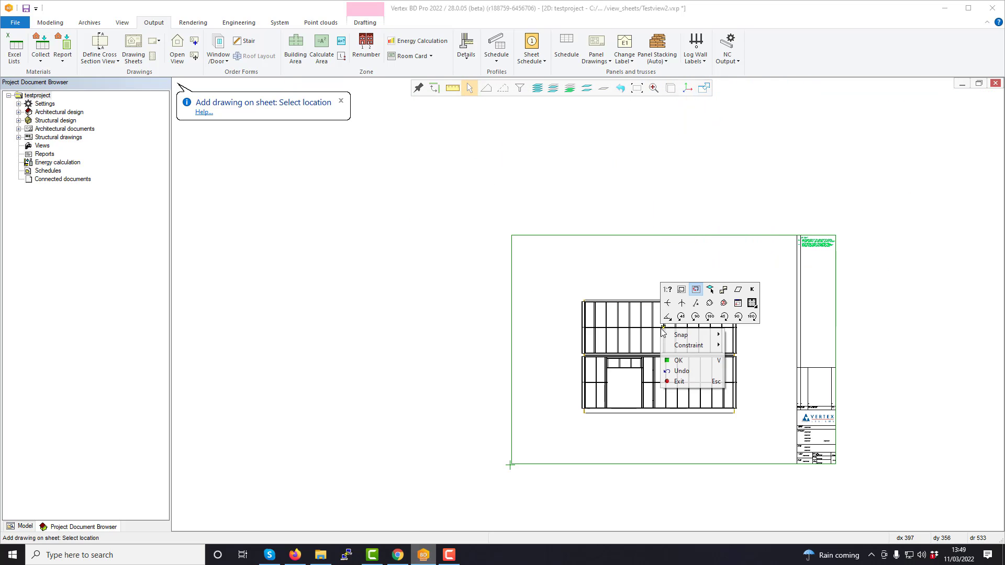
{"action": "left_click", "coordinate": [678, 381]}
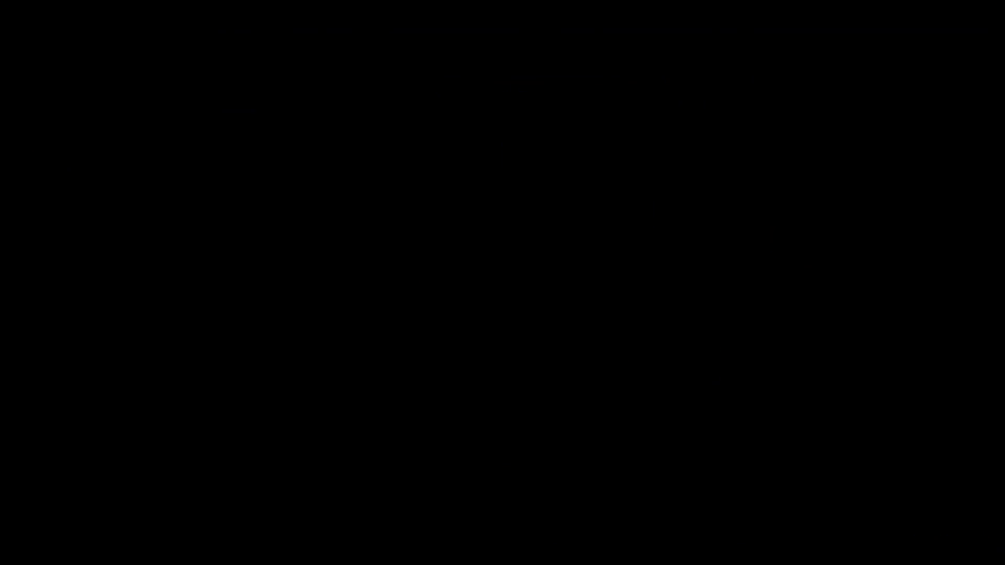